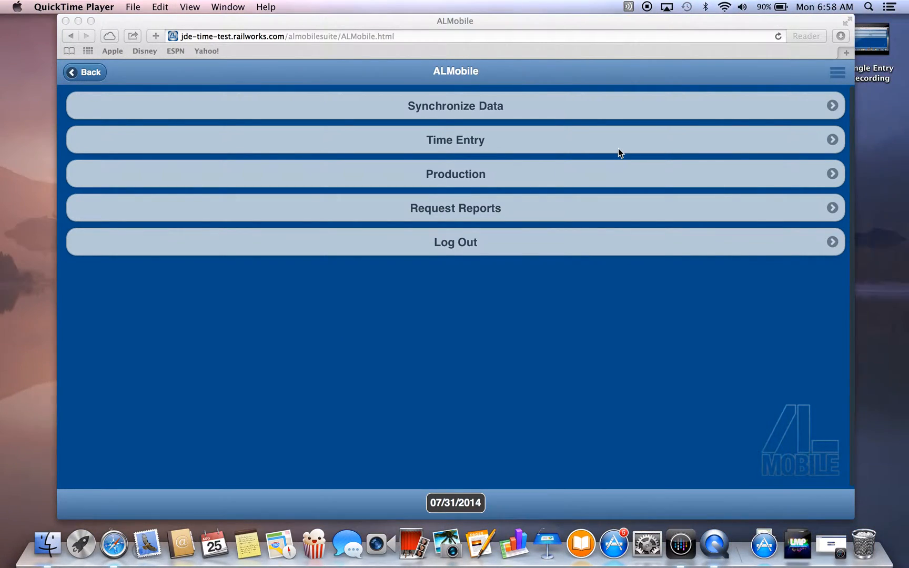
- Save the application preferences as they are and synchronize the data
{"action": "left_click", "coordinate": [841, 76]}
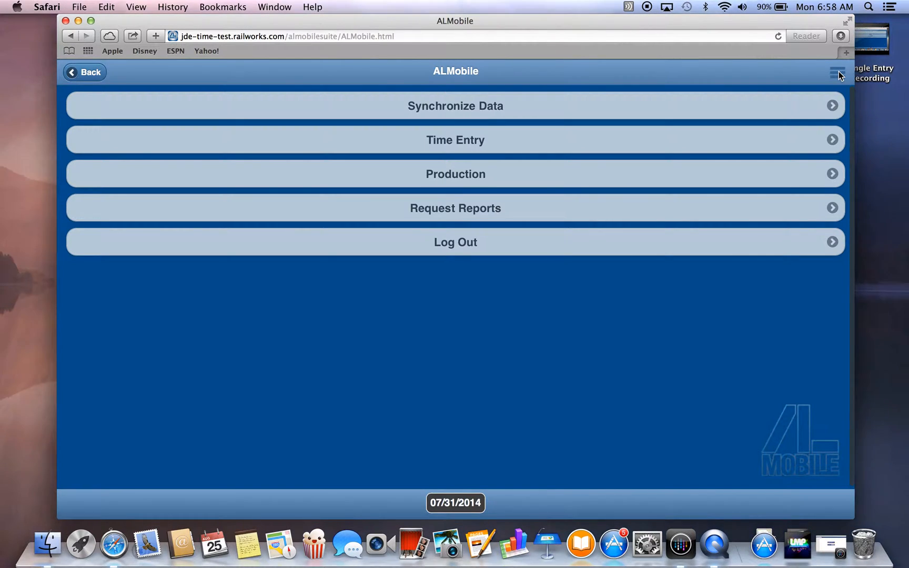
{"action": "left_click", "coordinate": [841, 76]}
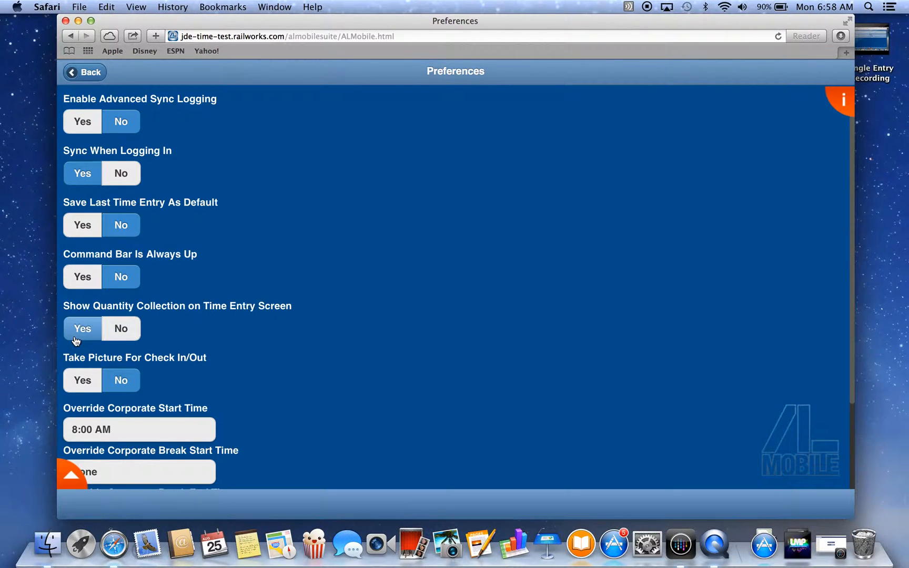
{"action": "left_click", "coordinate": [68, 477]}
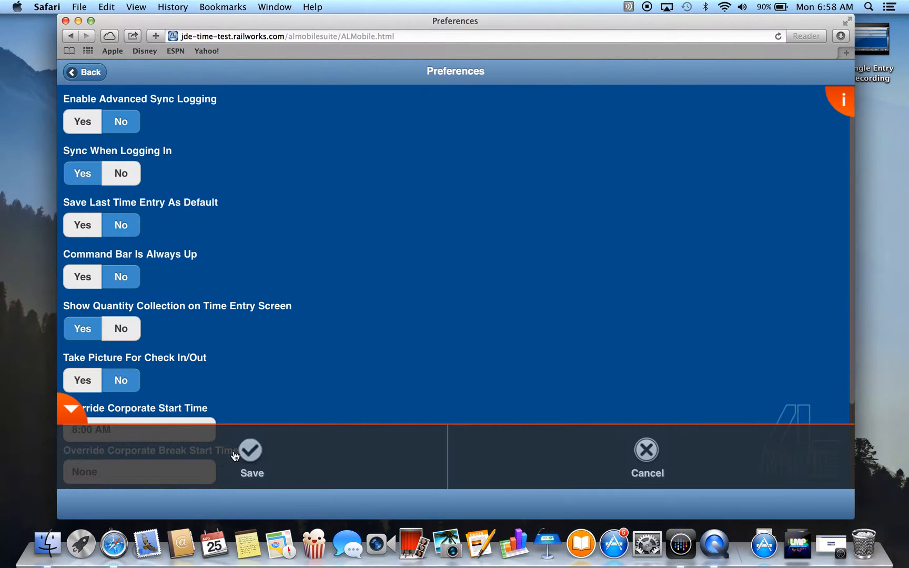
{"action": "left_click", "coordinate": [253, 452]}
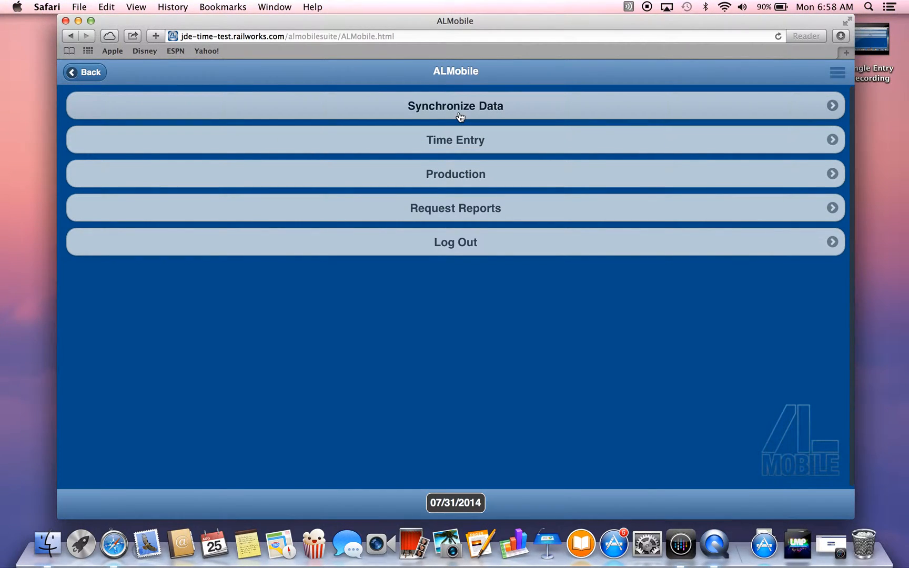
{"action": "left_click", "coordinate": [461, 117]}
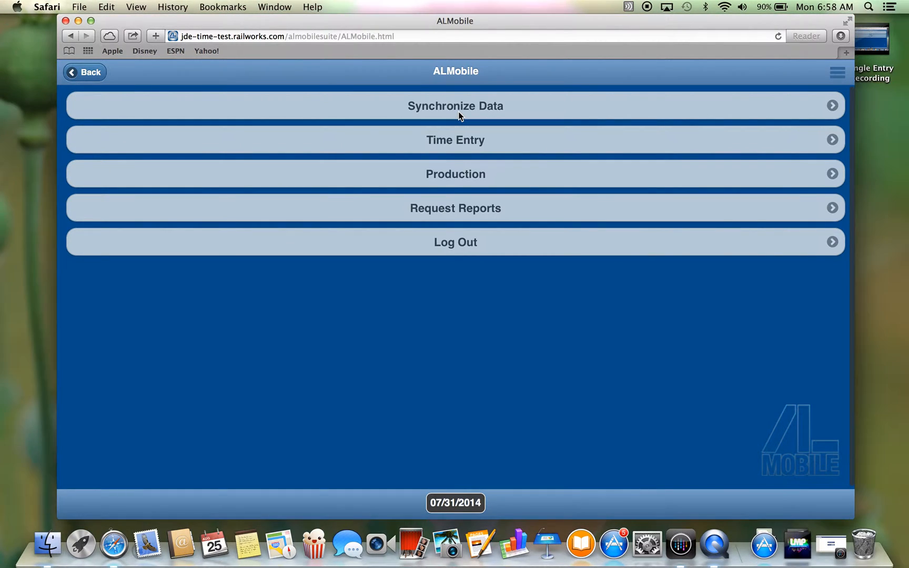
- Start a group time entry for Crew Test with all listed crew members selected
{"action": "left_click", "coordinate": [464, 150]}
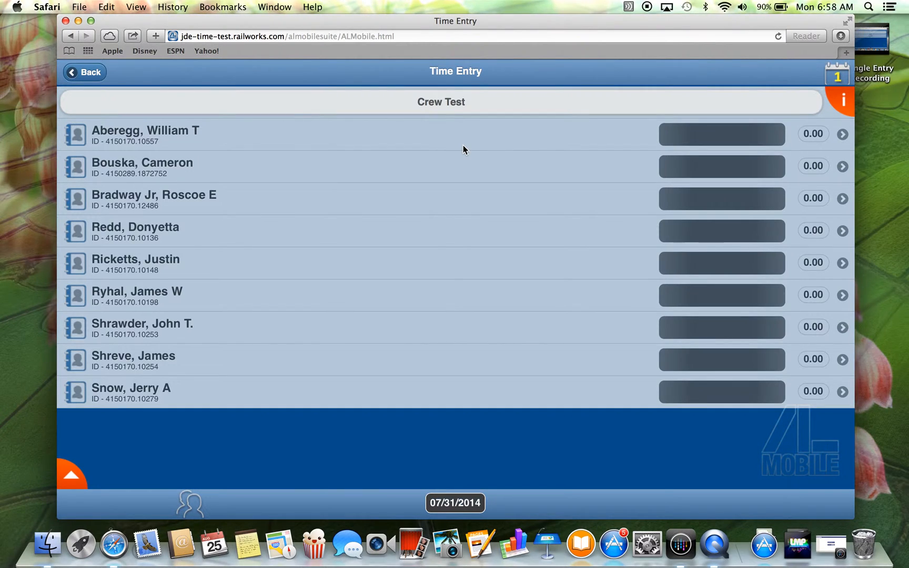
{"action": "left_click", "coordinate": [191, 503]}
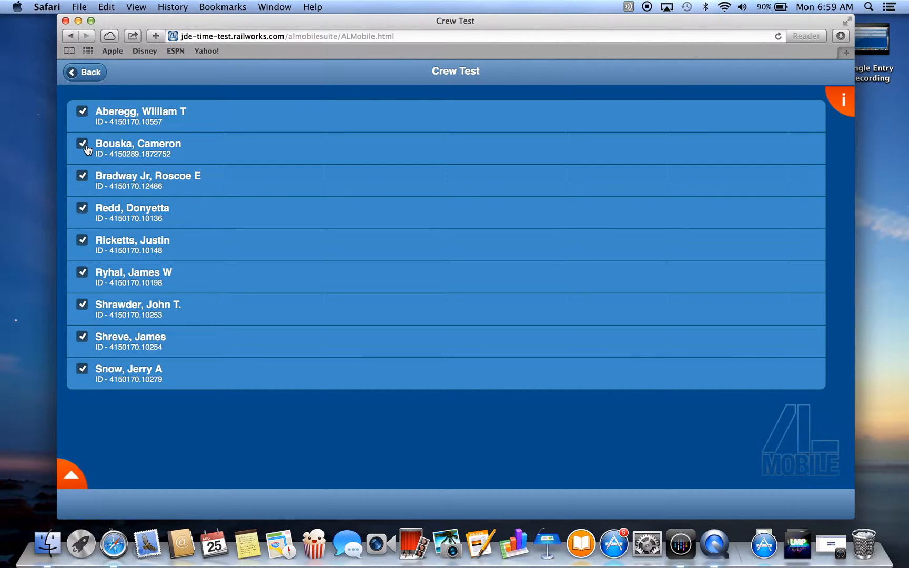
{"action": "left_click", "coordinate": [83, 146]}
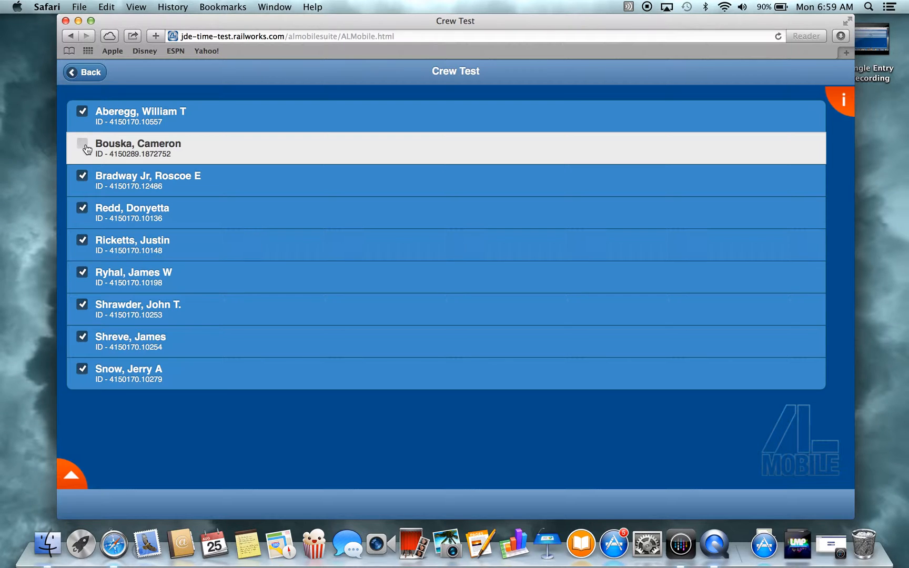
{"action": "left_click", "coordinate": [87, 150]}
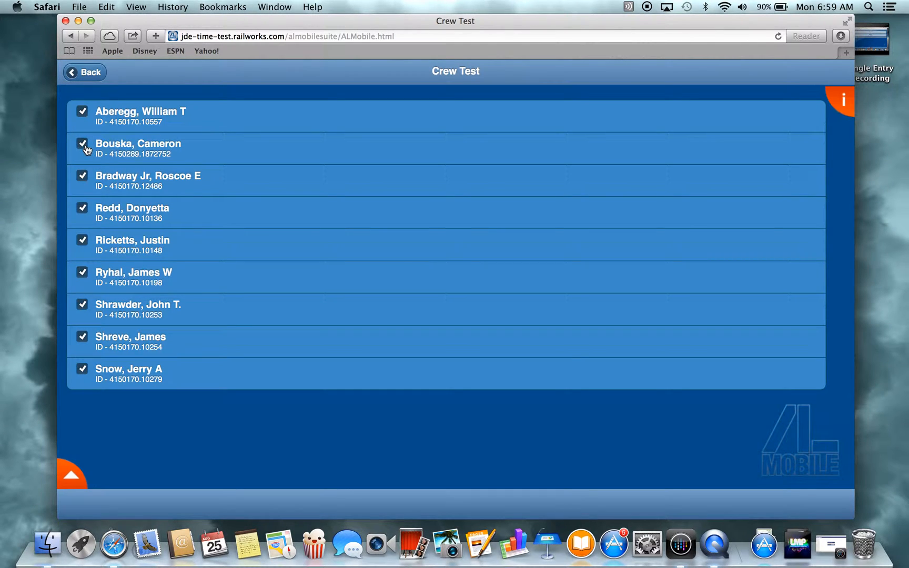
{"action": "left_click", "coordinate": [77, 478]}
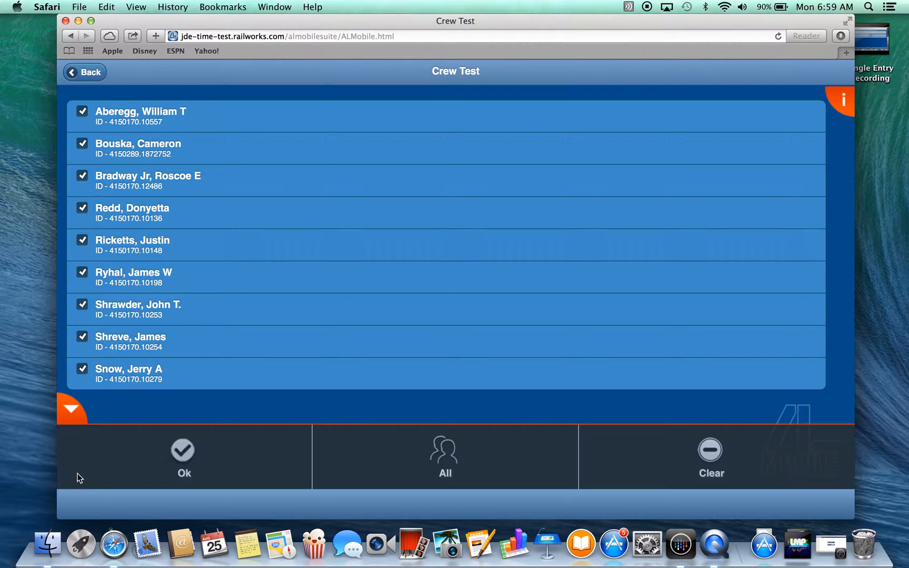
{"action": "left_click", "coordinate": [190, 454]}
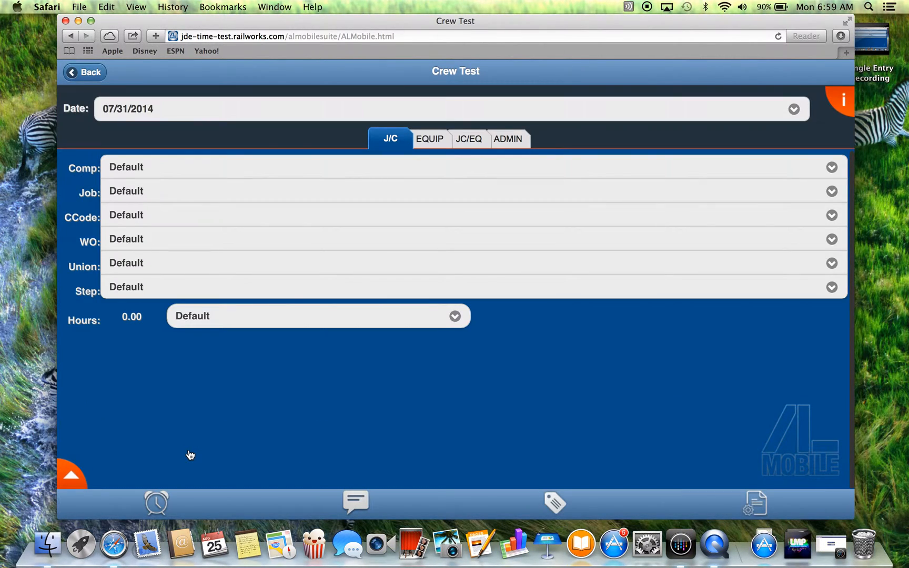
{"action": "left_click", "coordinate": [131, 114]}
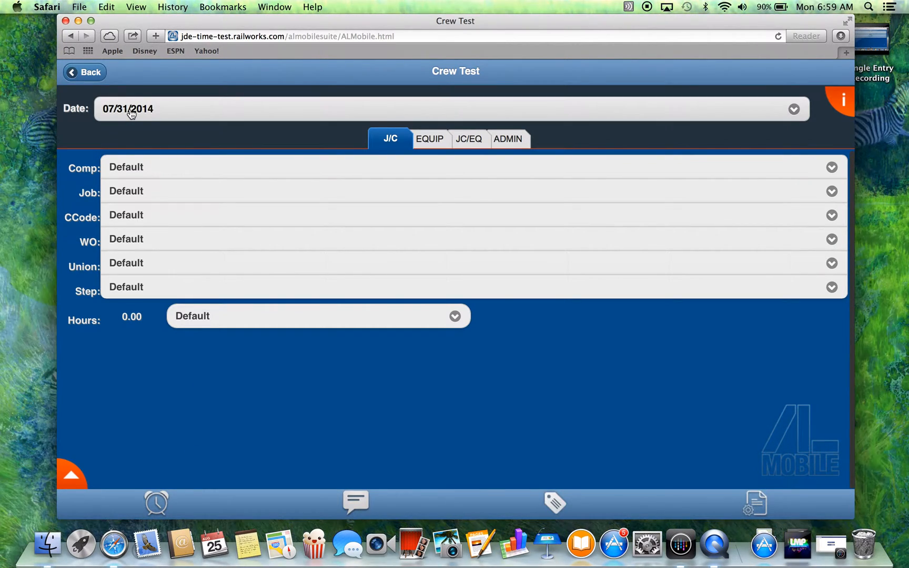
{"action": "left_click", "coordinate": [138, 172]}
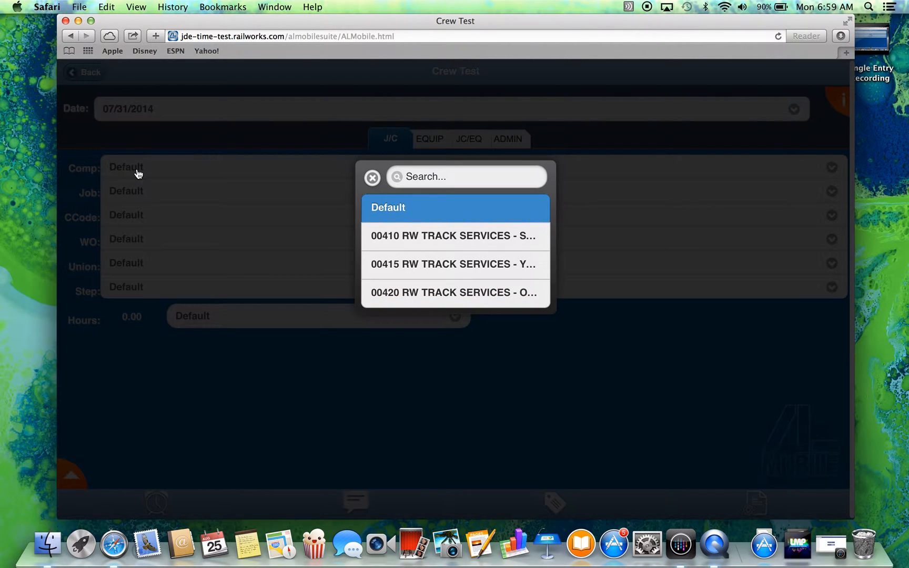
{"action": "left_click", "coordinate": [412, 266]}
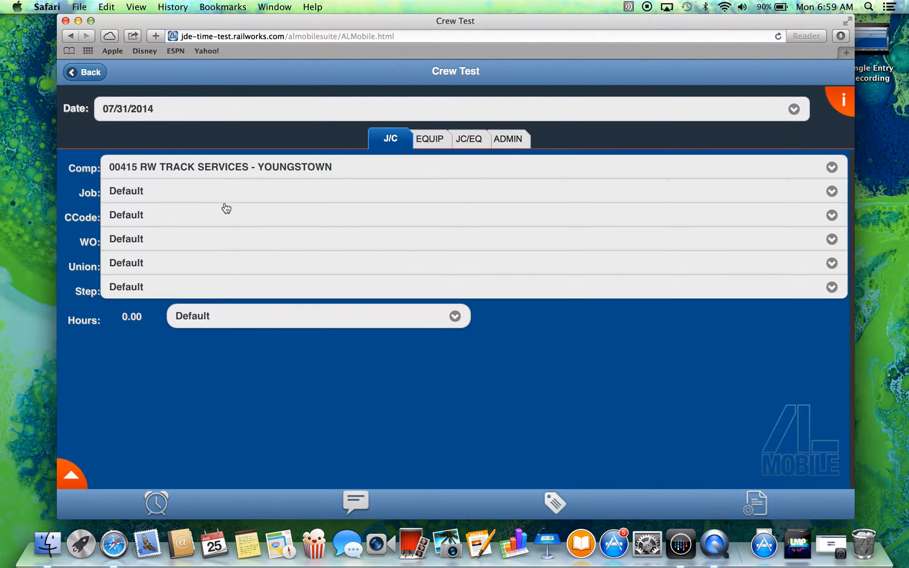
{"action": "left_click", "coordinate": [159, 203]}
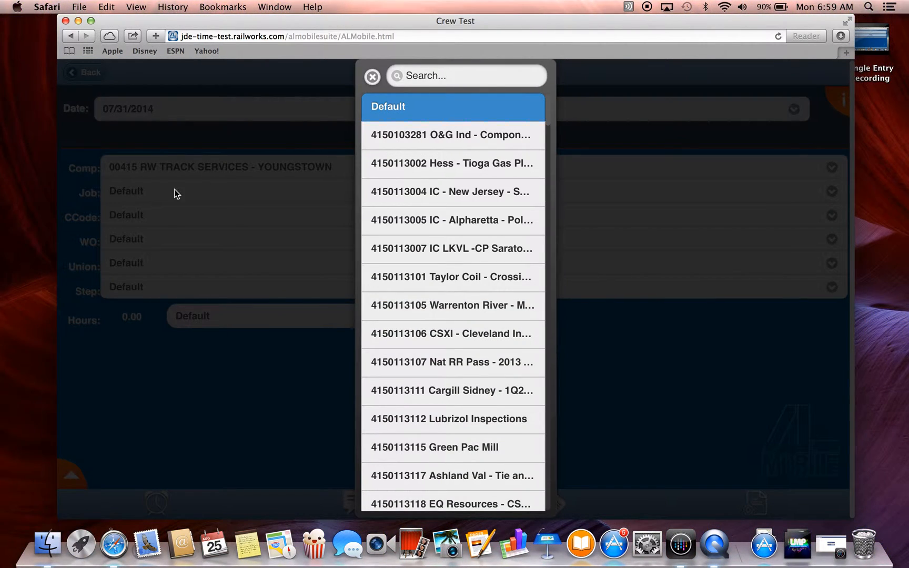
{"action": "left_click", "coordinate": [428, 76]}
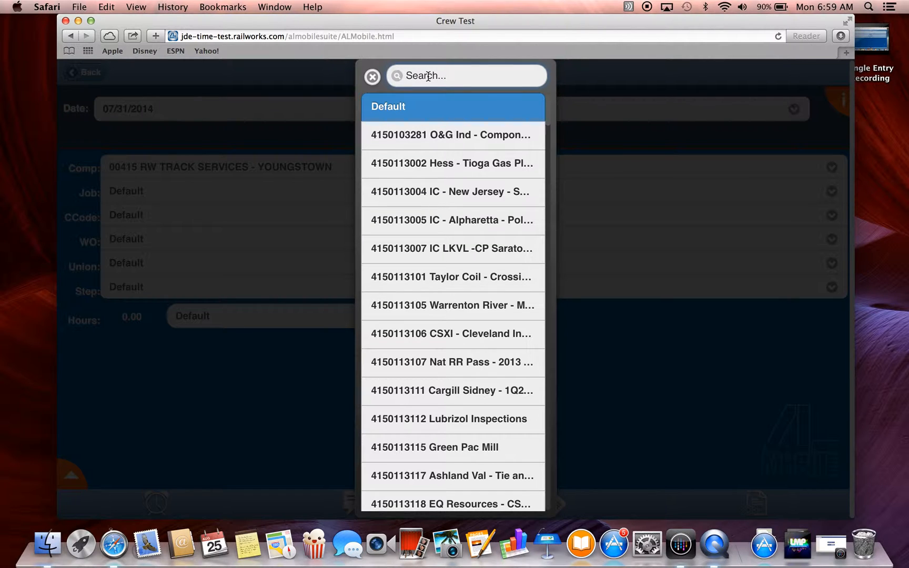
{"action": "type", "text": "3553"}
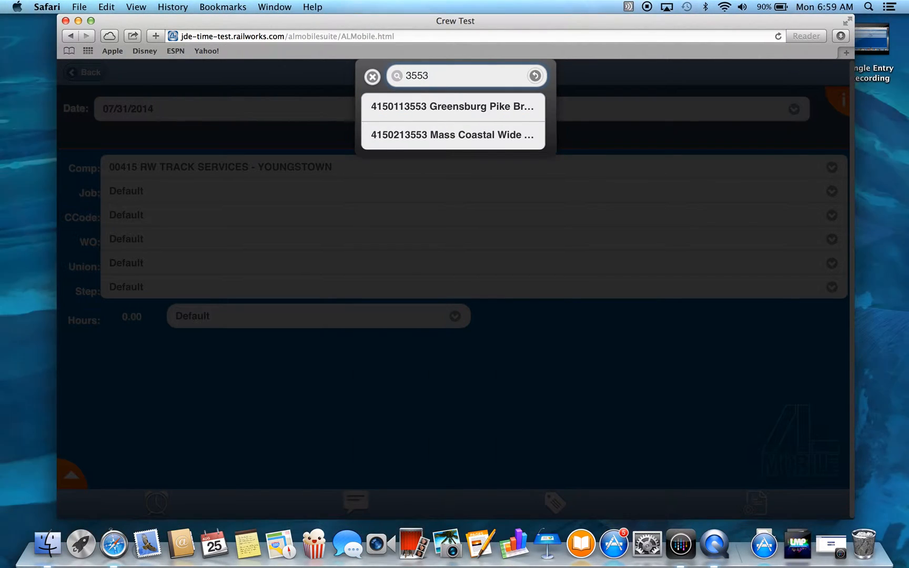
{"action": "left_click", "coordinate": [464, 107]}
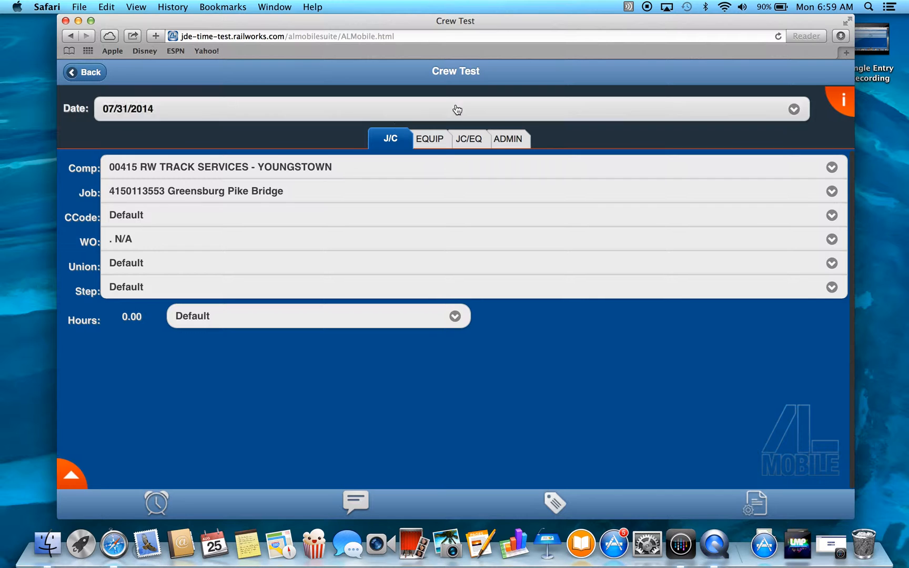
- Set the cost code to 9100 COST OF CONSTRUCTION, union to Employee Default and hours type to 1ST ST DIRECT LABOR WAGES
{"action": "left_click", "coordinate": [152, 219]}
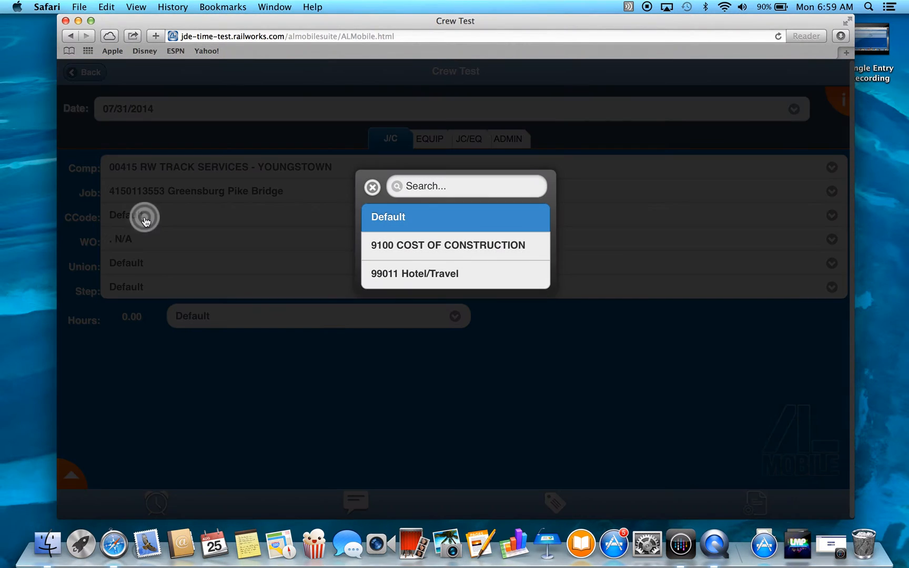
{"action": "left_click", "coordinate": [429, 253]}
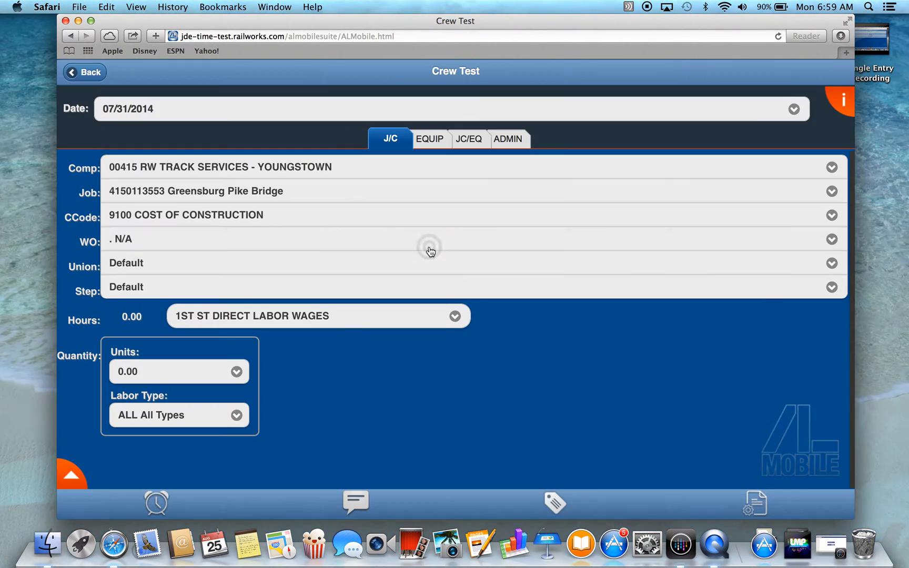
{"action": "left_click", "coordinate": [163, 263]}
{"action": "left_click", "coordinate": [380, 135]}
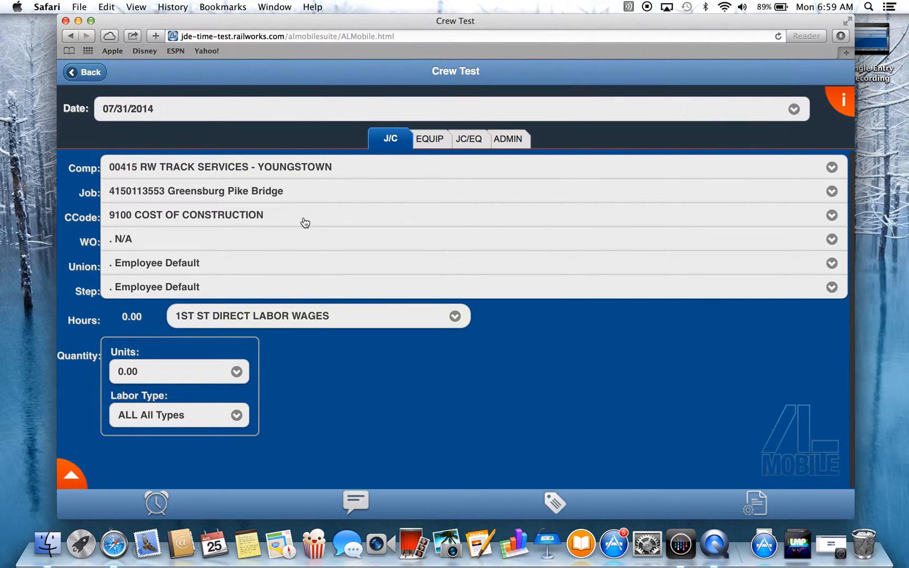
{"action": "left_click", "coordinate": [242, 319]}
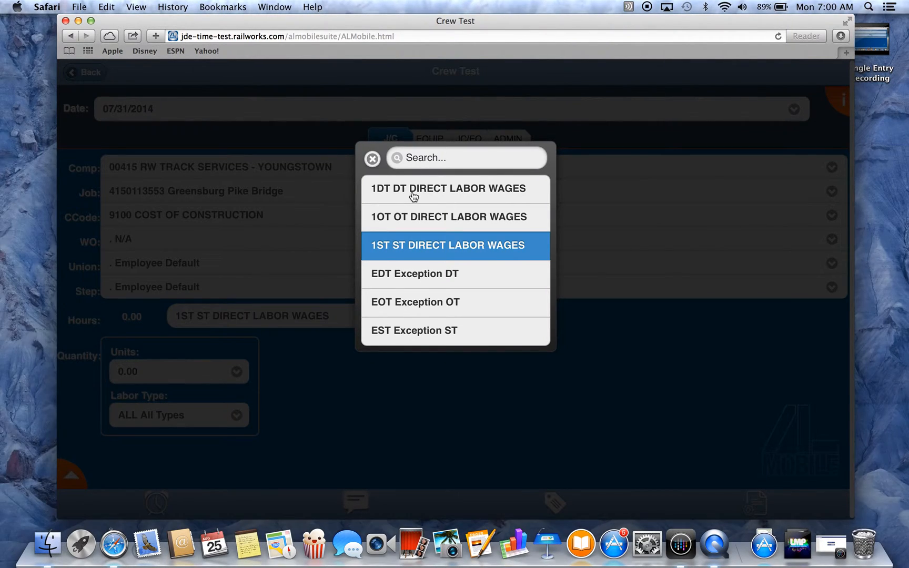
{"action": "left_click", "coordinate": [408, 246]}
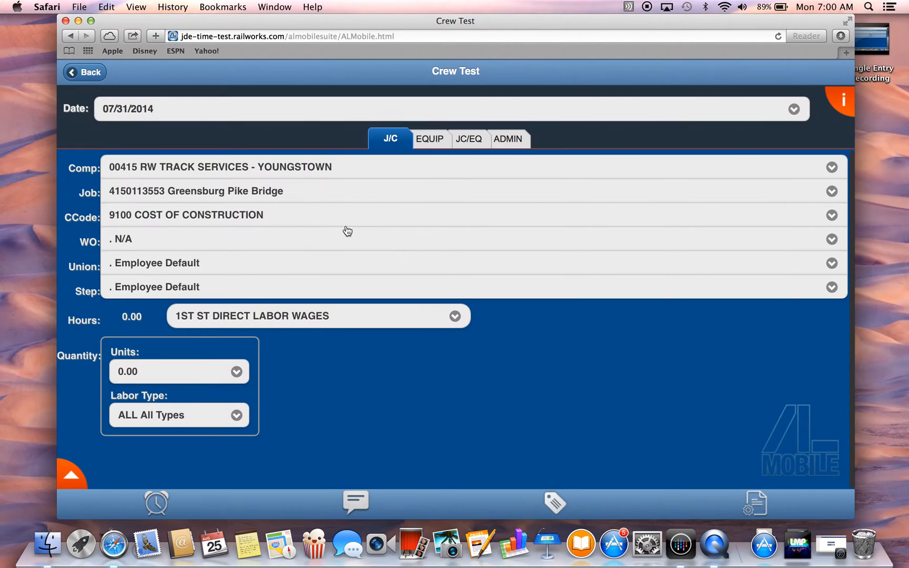
- Enter a quantity of 50 units for the crew entry
{"action": "left_click", "coordinate": [178, 370]}
{"action": "left_click", "coordinate": [427, 178]}
{"action": "left_click", "coordinate": [426, 239]}
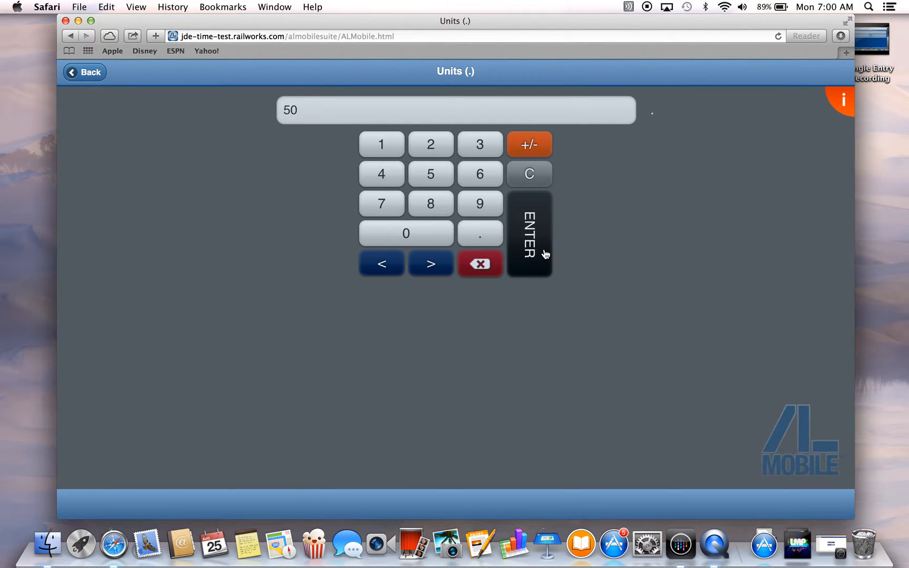
{"action": "left_click", "coordinate": [544, 251]}
- Open the crew entry's hours and set the end time to 5:00 PM
{"action": "scroll", "coordinate": [398, 367], "scroll_direction": "down", "scroll_amount": 1}
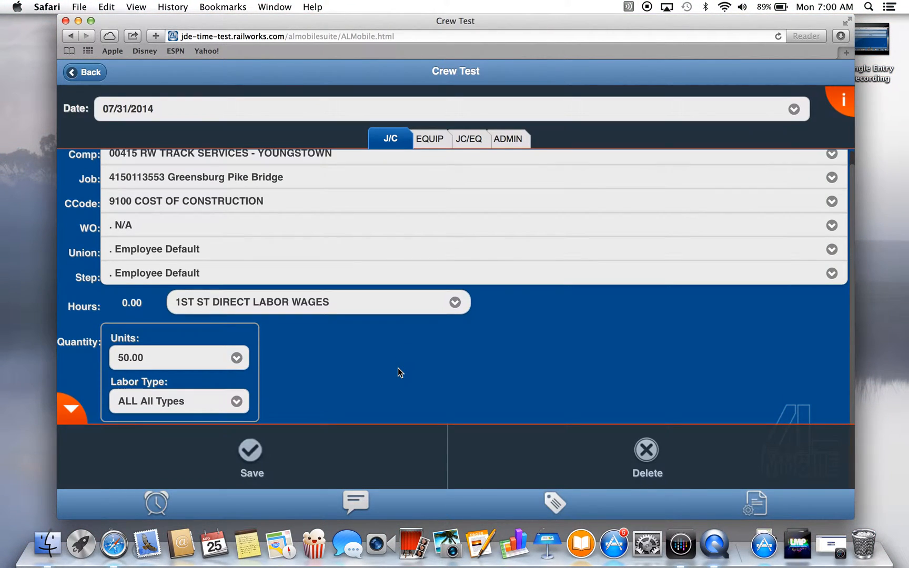
{"action": "left_click", "coordinate": [153, 505]}
{"action": "left_click", "coordinate": [402, 137]}
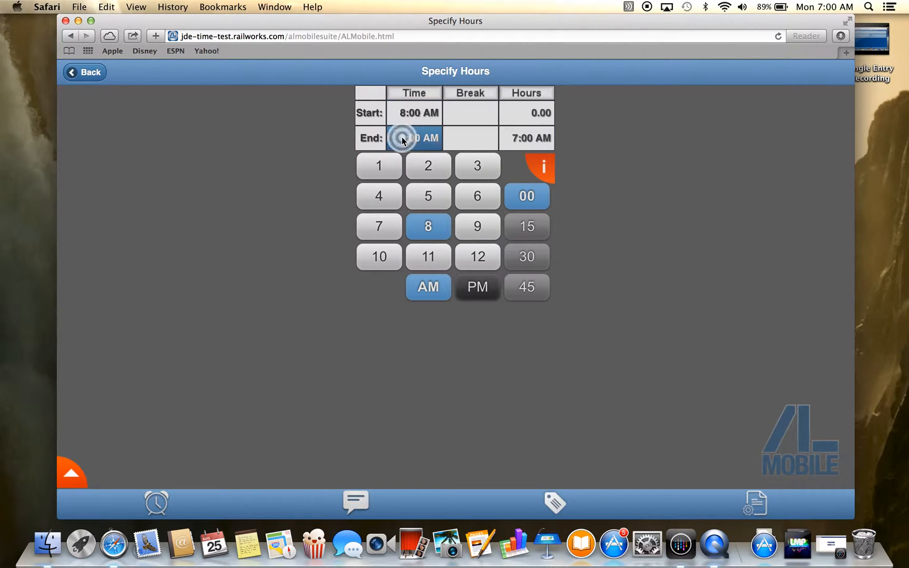
{"action": "left_click", "coordinate": [437, 198]}
{"action": "left_click", "coordinate": [477, 286]}
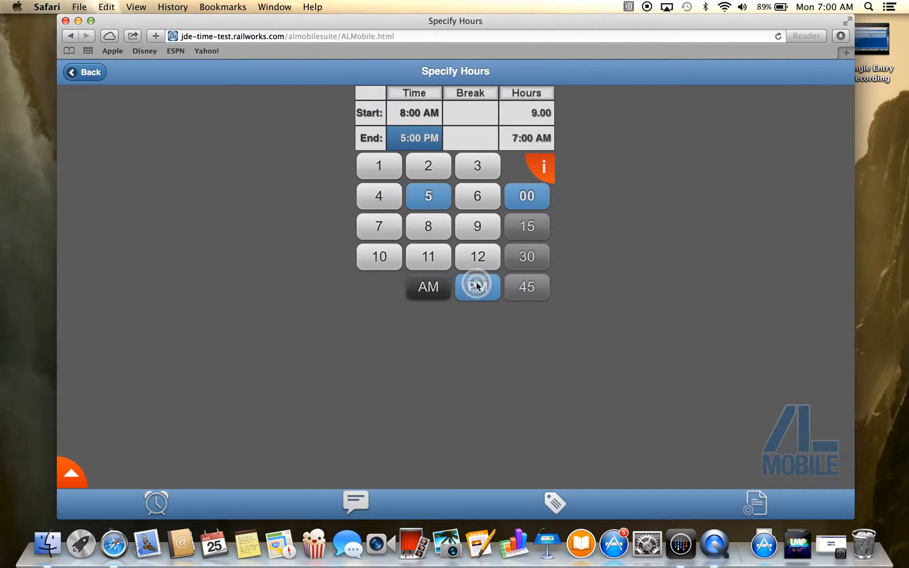
- Set the break to start at 12:00 PM and end at 1:00 PM
{"action": "left_click", "coordinate": [464, 121]}
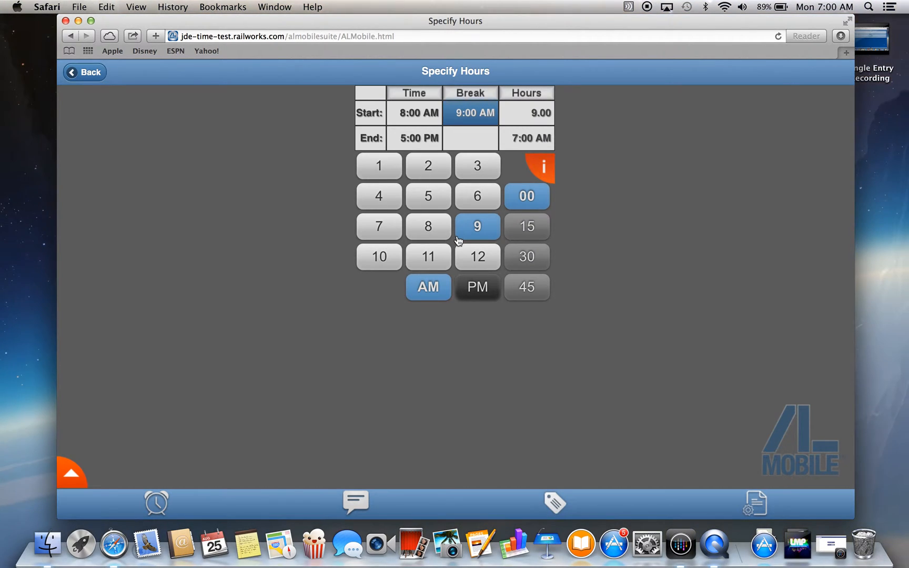
{"action": "left_click", "coordinate": [468, 259]}
{"action": "left_click", "coordinate": [478, 285]}
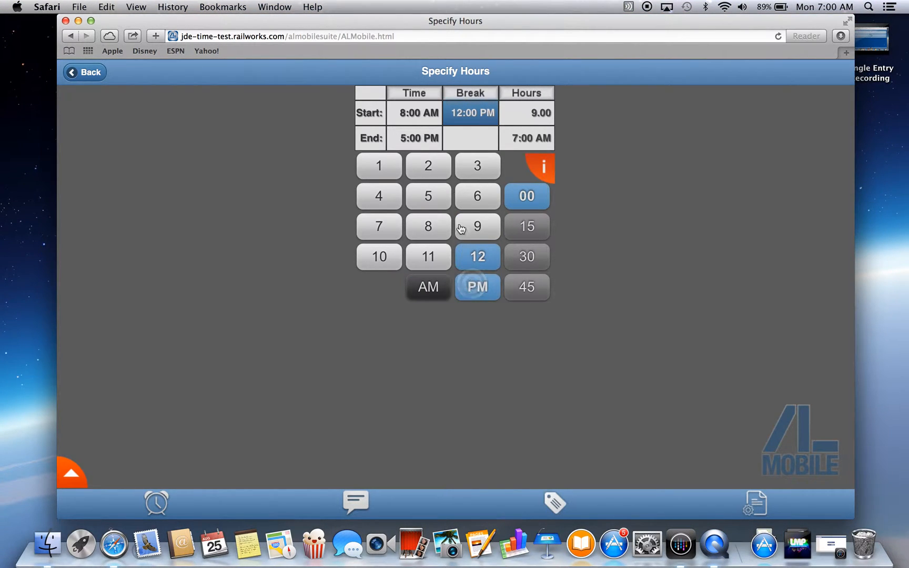
{"action": "left_click", "coordinate": [466, 139]}
{"action": "left_click", "coordinate": [374, 168]}
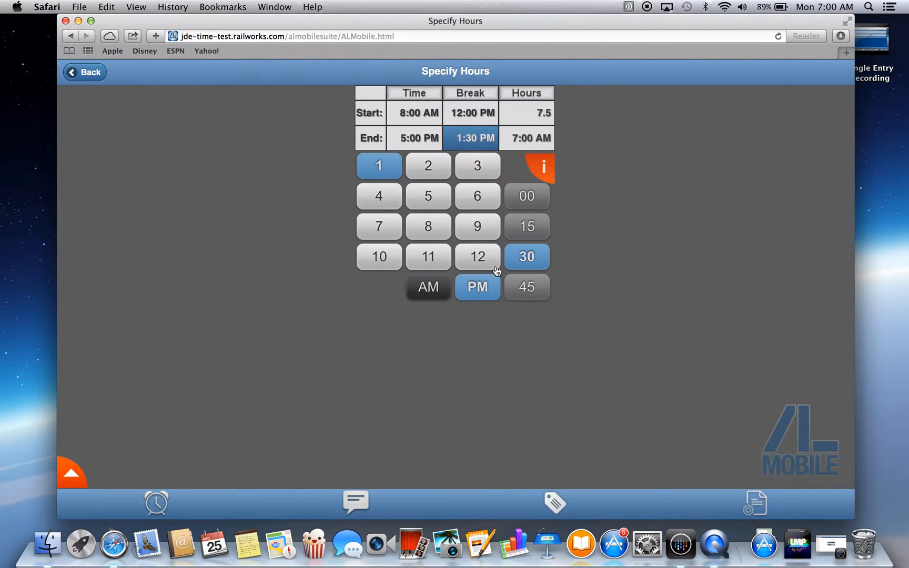
{"action": "left_click", "coordinate": [515, 204]}
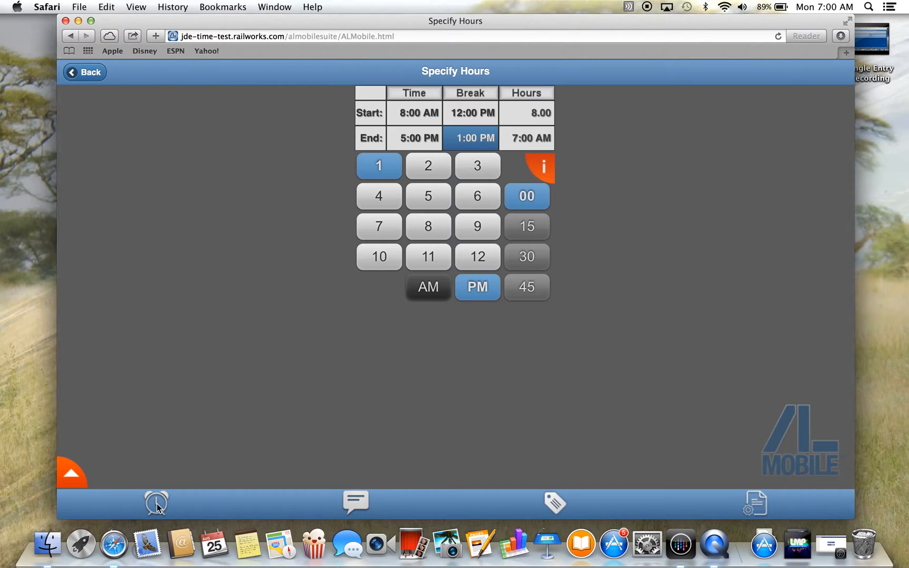
- Apply the specified hours and save the time entry records for the crew
{"action": "left_click", "coordinate": [156, 505]}
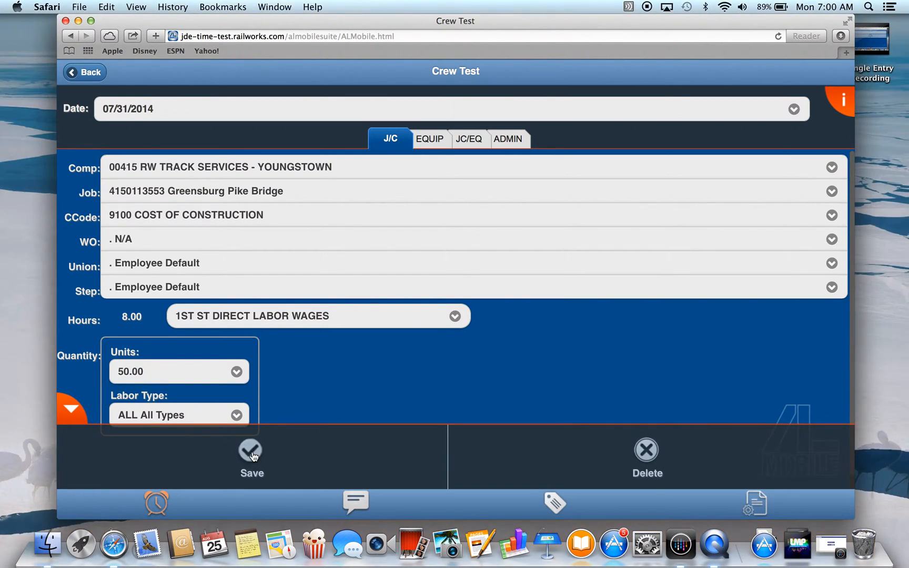
{"action": "left_click", "coordinate": [251, 452]}
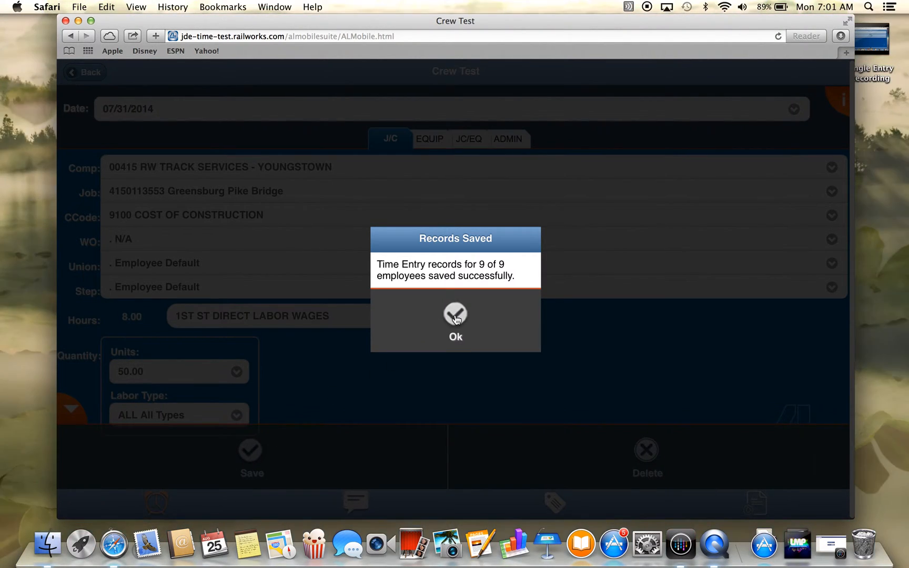
{"action": "left_click", "coordinate": [455, 315]}
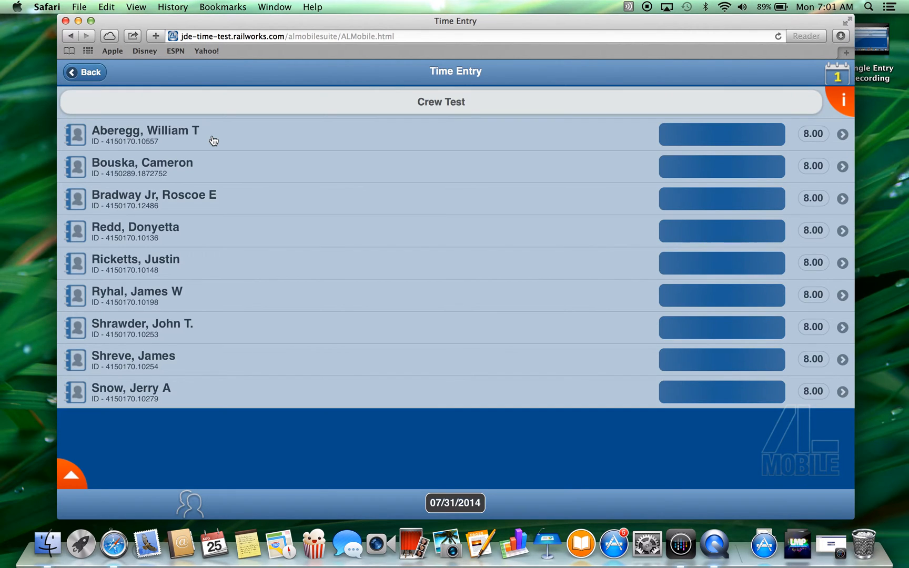
- Review the first crew member's time records for 07/31/2014 and synchronize the saved data
{"action": "left_click", "coordinate": [213, 140]}
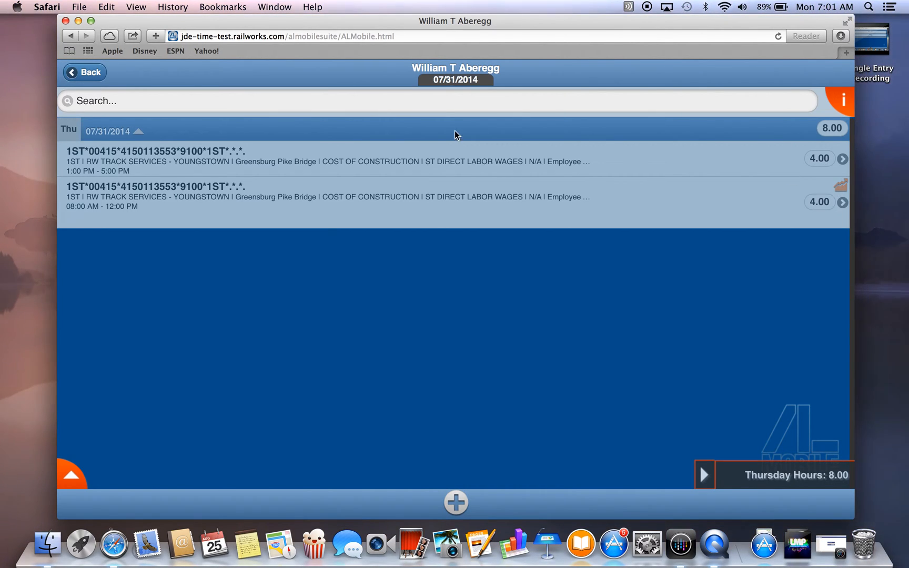
{"action": "left_click", "coordinate": [84, 72]}
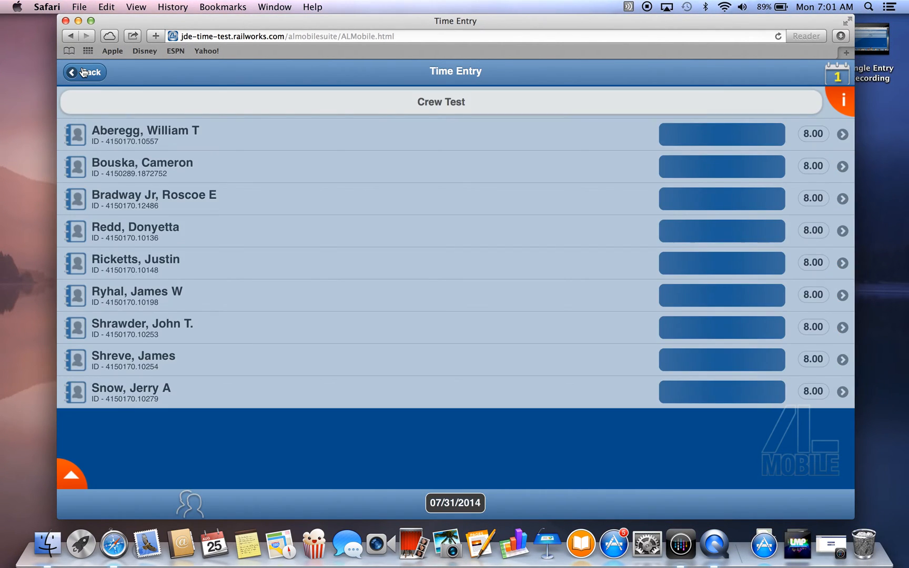
{"action": "left_click", "coordinate": [83, 73]}
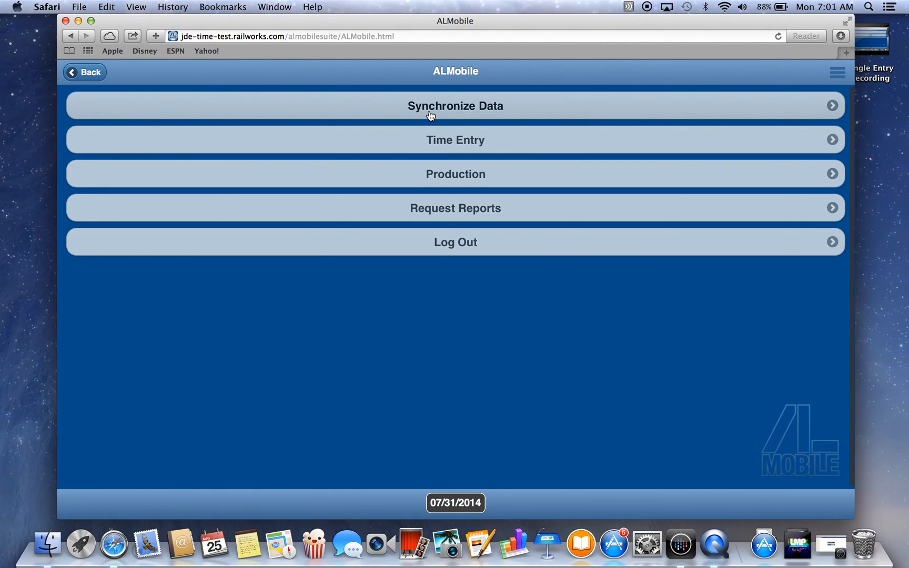
{"action": "left_click", "coordinate": [429, 113]}
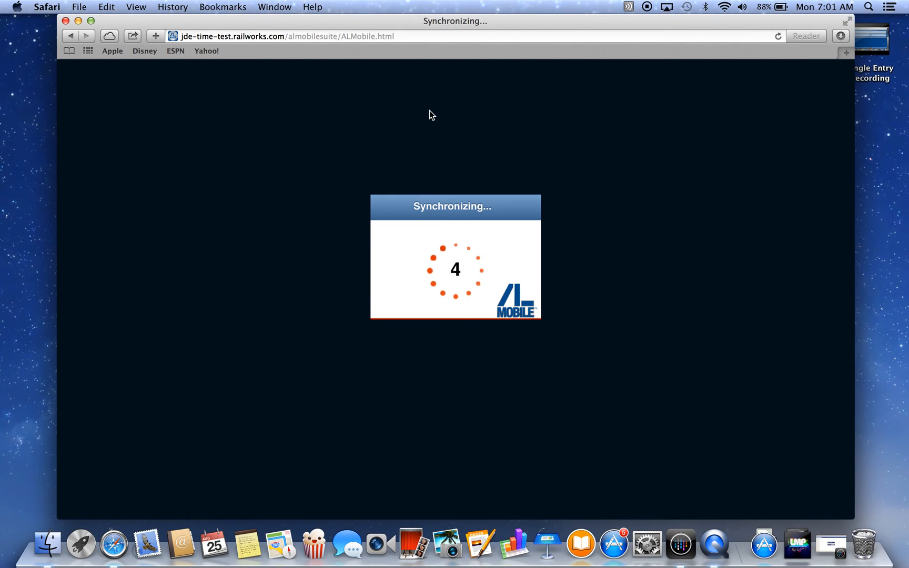